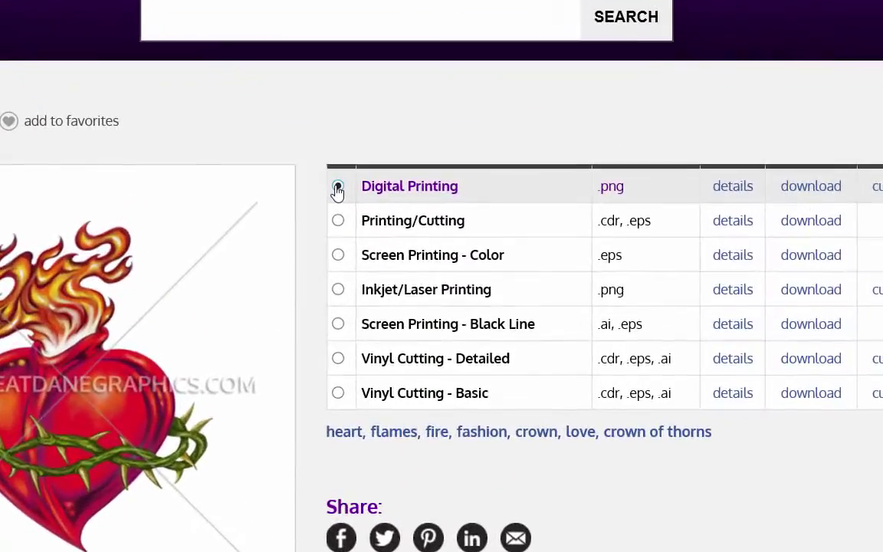
Download the Digital Printing version of the Sacred Heart artwork, save E-5033-DIGITAL.zip, and dismiss the download notification
{"action": "left_click", "coordinate": [820, 193]}
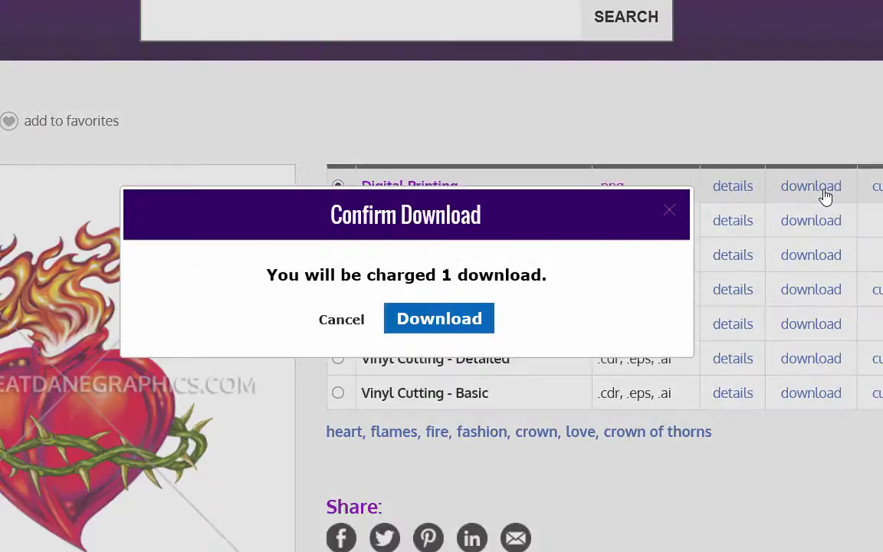
{"action": "left_click", "coordinate": [421, 313]}
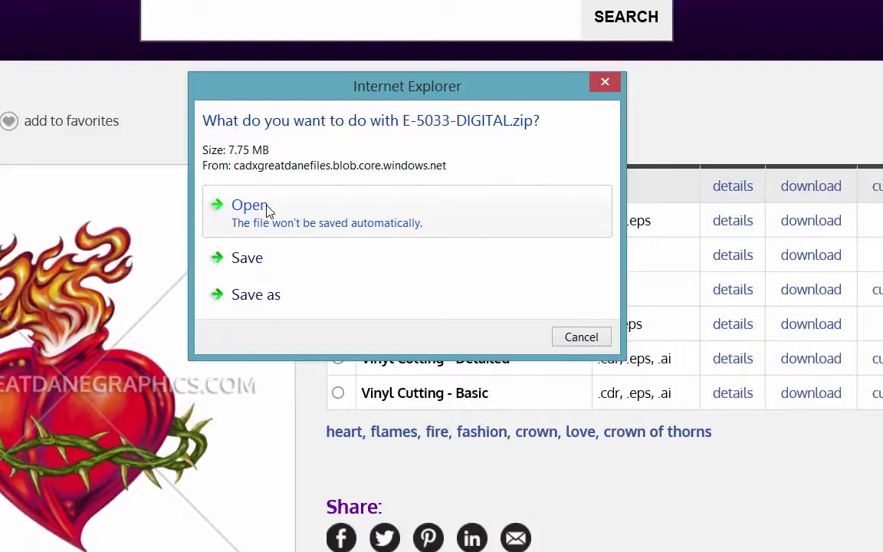
{"action": "left_click", "coordinate": [245, 260]}
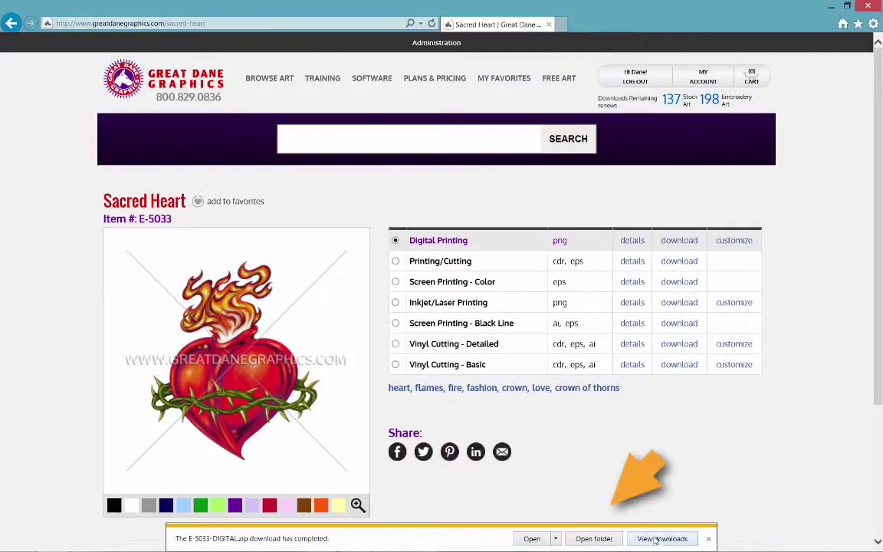
{"action": "left_click", "coordinate": [708, 541]}
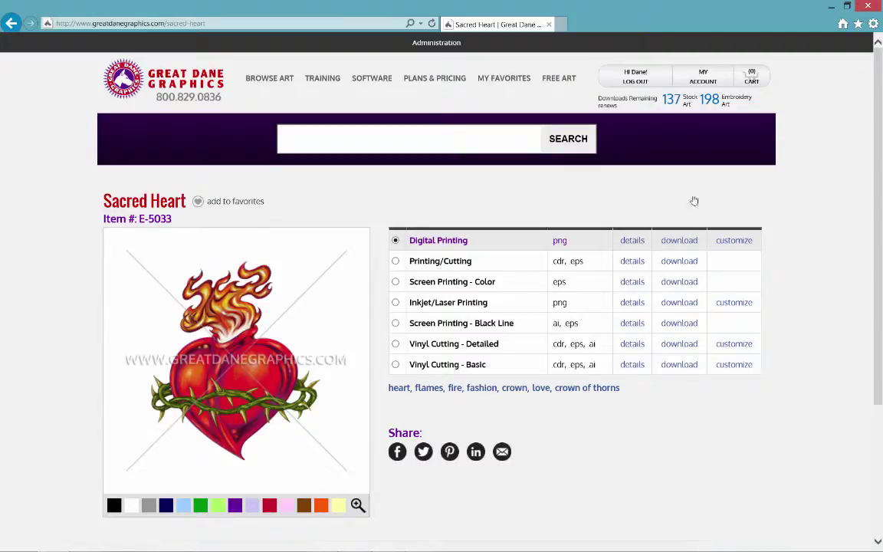
Minimize the browser and open the Downloads folder in File Explorer
{"action": "left_click", "coordinate": [833, 8]}
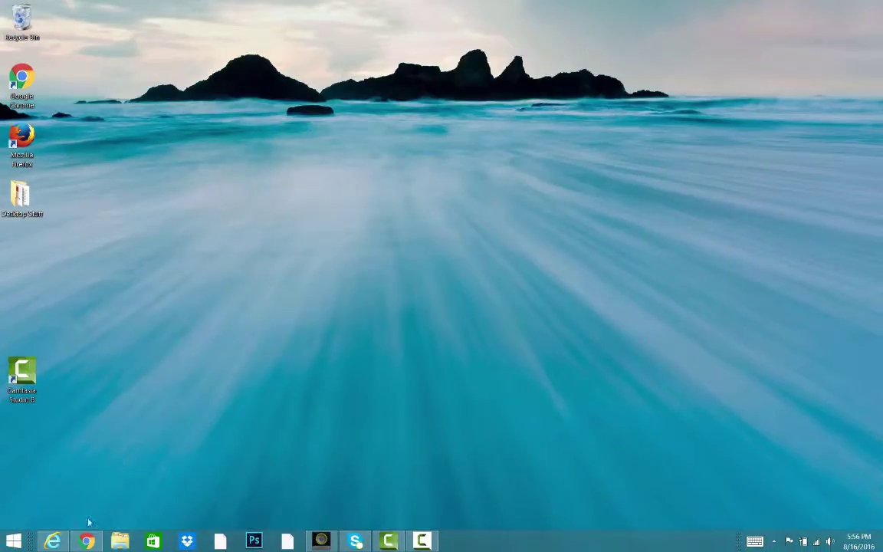
{"action": "left_click", "coordinate": [119, 541]}
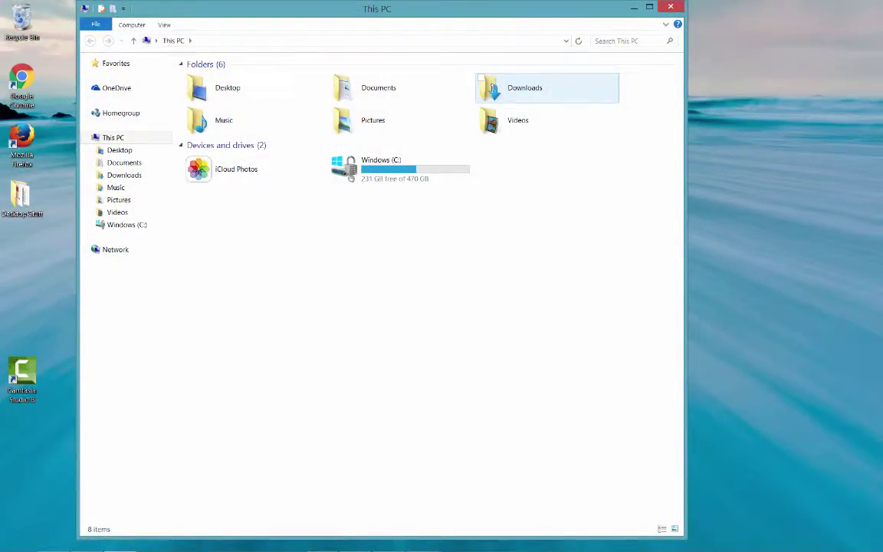
{"action": "double_click", "coordinate": [492, 89]}
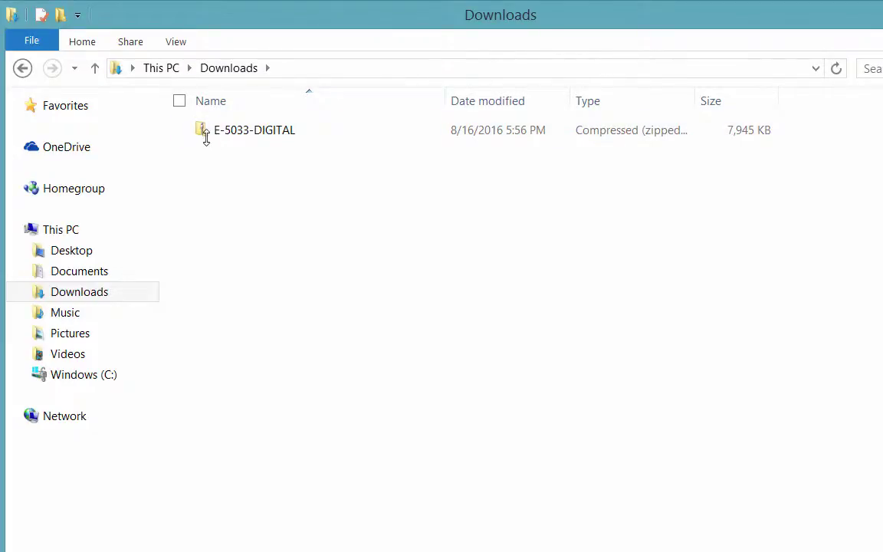
Extract all files from the E-5033-DIGITAL zip into the E-5033-DIGITAL folder inside Downloads
{"action": "left_click", "coordinate": [204, 131]}
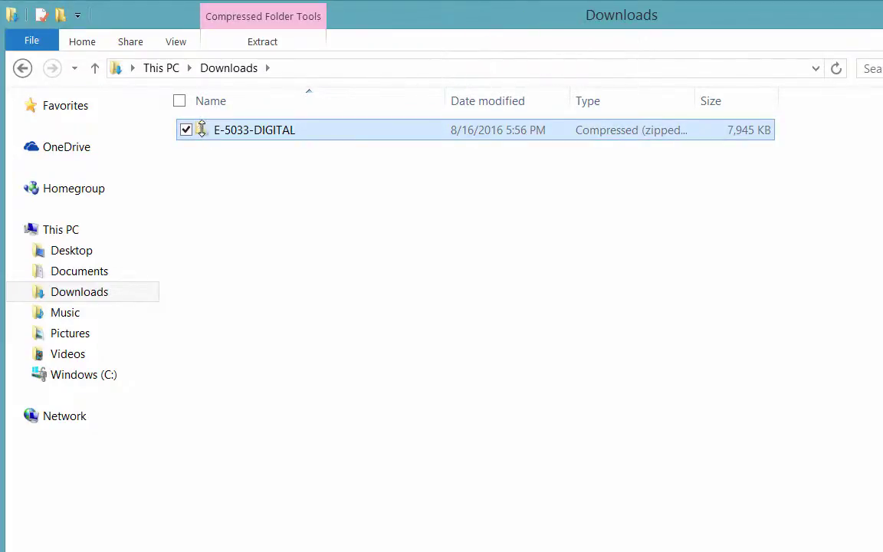
{"action": "right_click", "coordinate": [200, 127]}
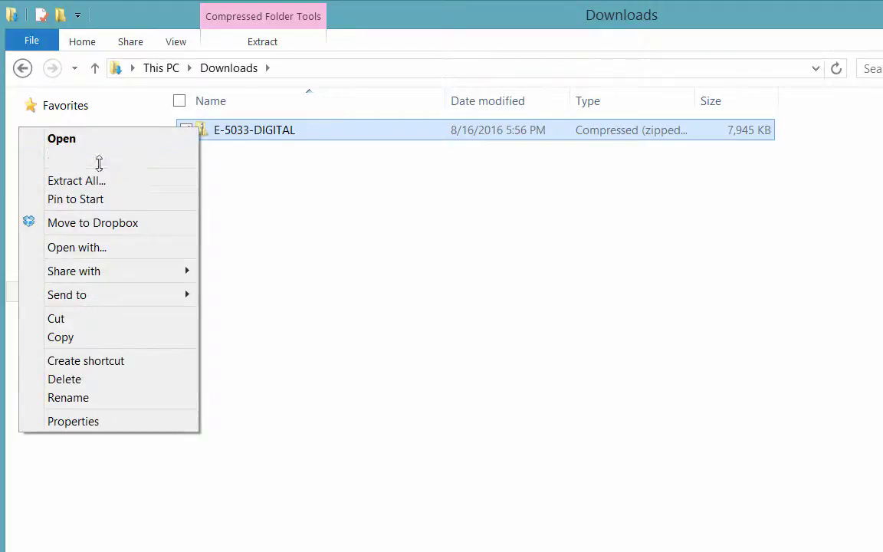
{"action": "left_click", "coordinate": [77, 181]}
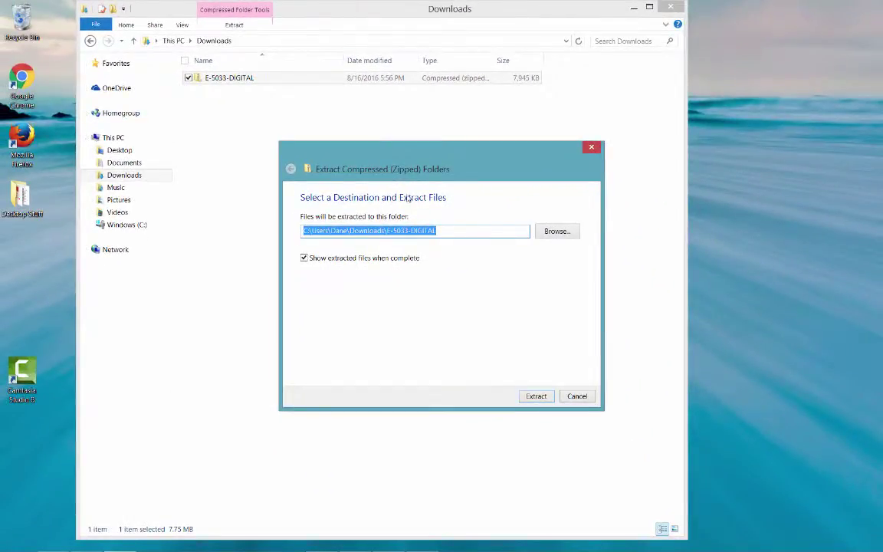
{"action": "left_click", "coordinate": [541, 396]}
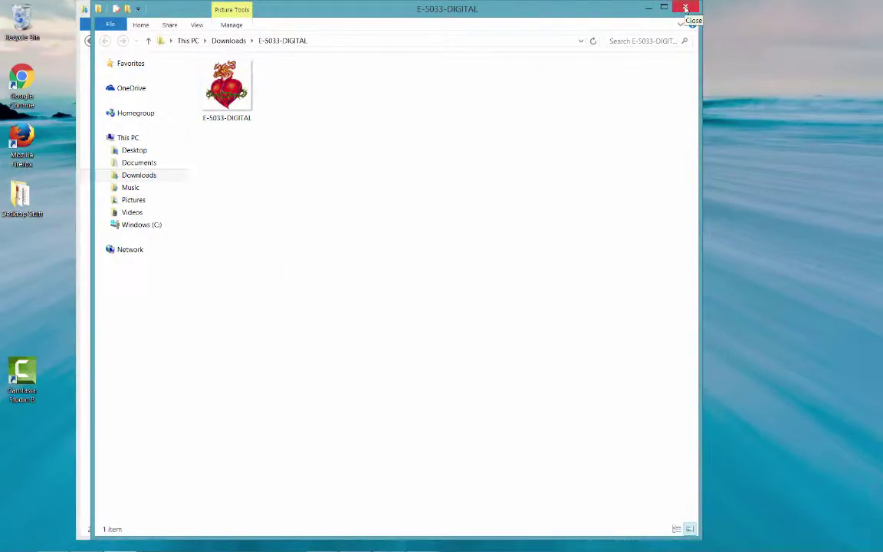
Close the window with the extracted files and open the unzipped E-5033-DIGITAL folder from Downloads
{"action": "left_click", "coordinate": [685, 9]}
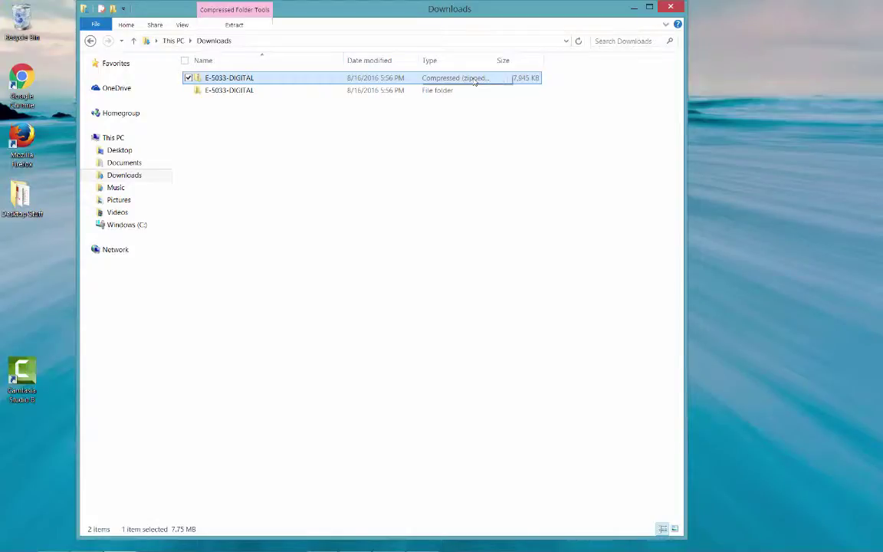
{"action": "left_click", "coordinate": [356, 93]}
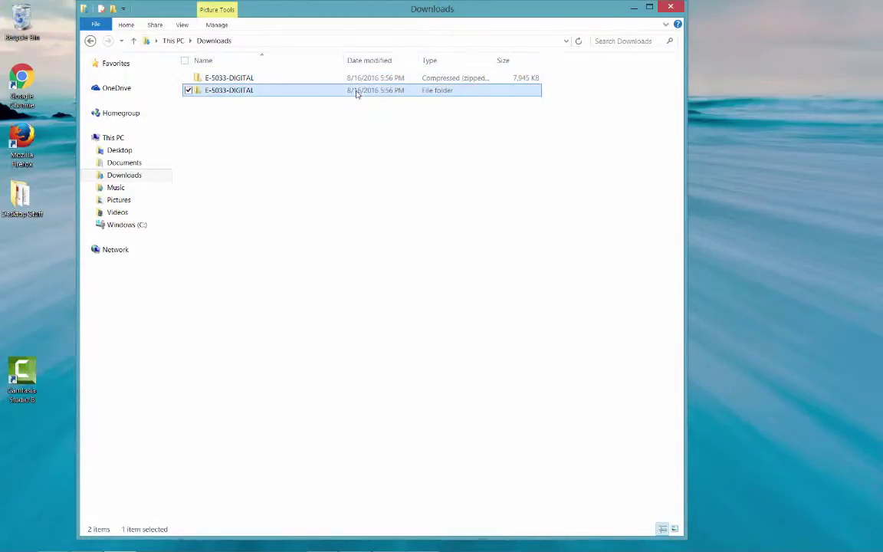
{"action": "double_click", "coordinate": [192, 89]}
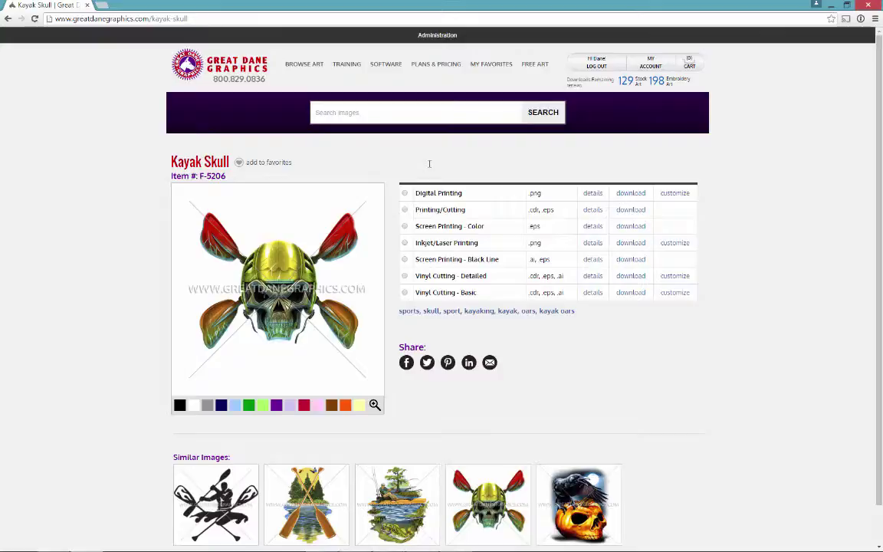
Select the Vinyl Cutting - Detailed version of the Kayak Skull artwork and download it, accepting the one-download charge
{"action": "left_click", "coordinate": [404, 276]}
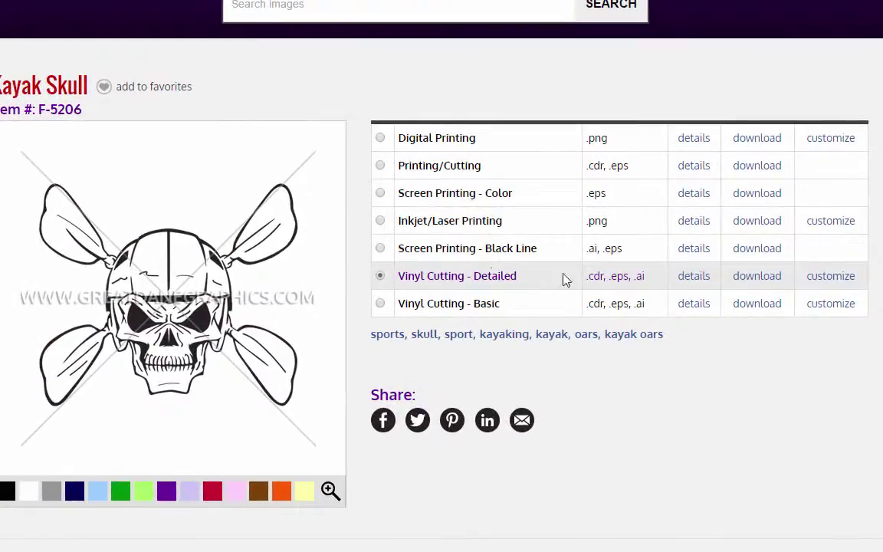
{"action": "left_click", "coordinate": [766, 281]}
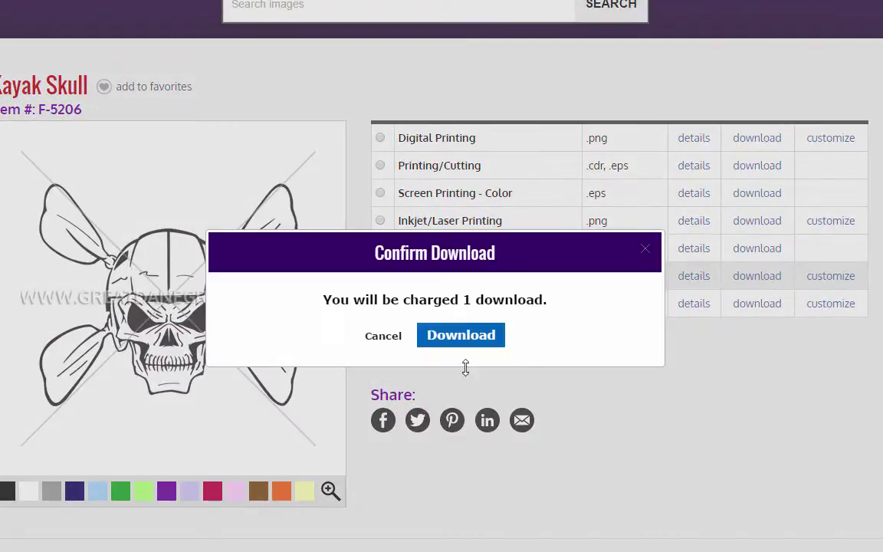
{"action": "left_click", "coordinate": [451, 340]}
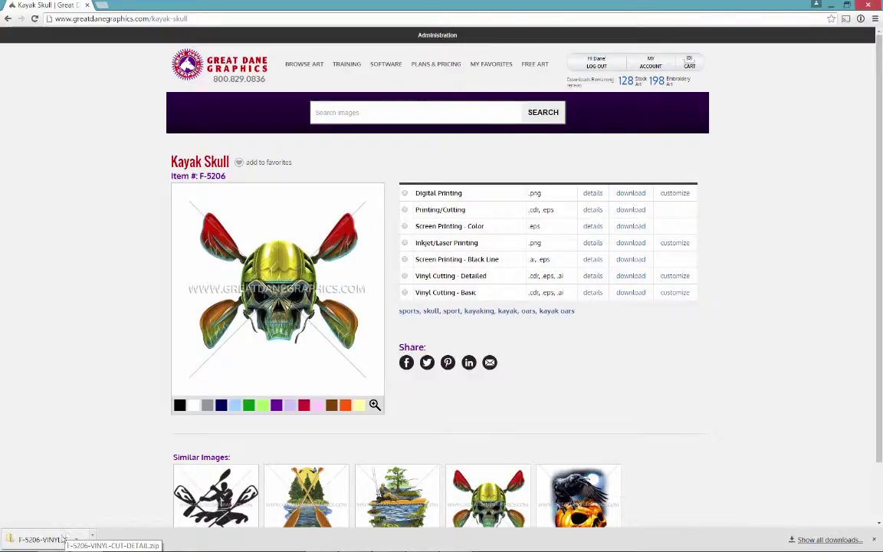
Minimize the browser and go to the Downloads folder in File Explorer to find the Kayak Skull download
{"action": "left_click", "coordinate": [830, 5]}
{"action": "key", "text": "super+e"}
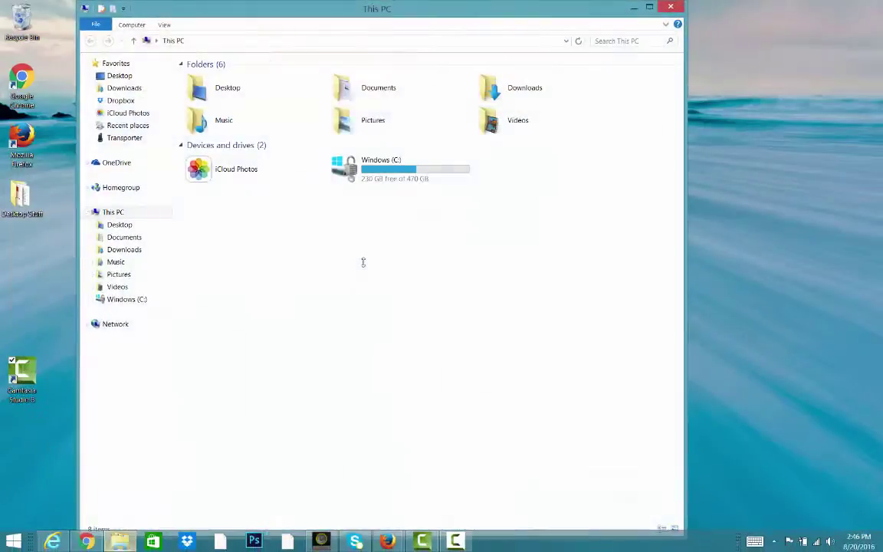
{"action": "double_click", "coordinate": [548, 87]}
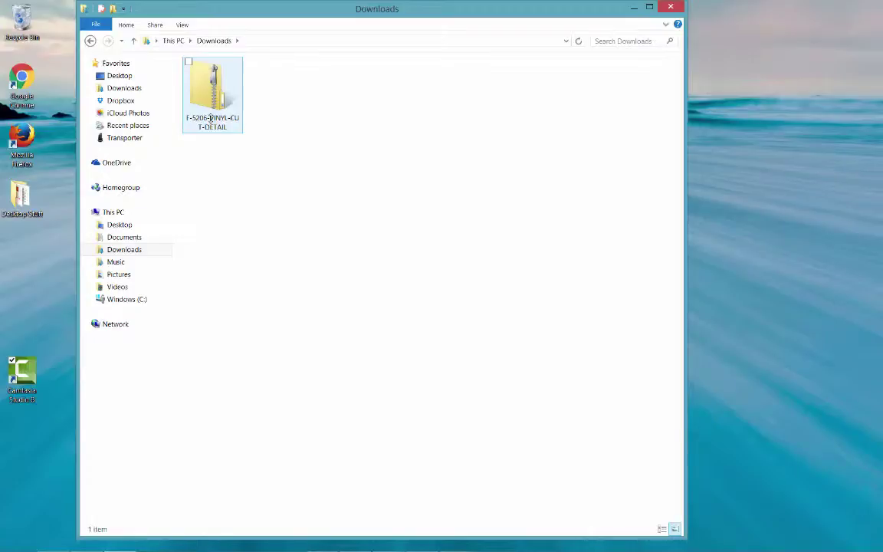
Extract the F-5206-VINYL-CUT-DETAIL zip within Downloads, close the results window, and open the unzipped folder
{"action": "right_click", "coordinate": [211, 93]}
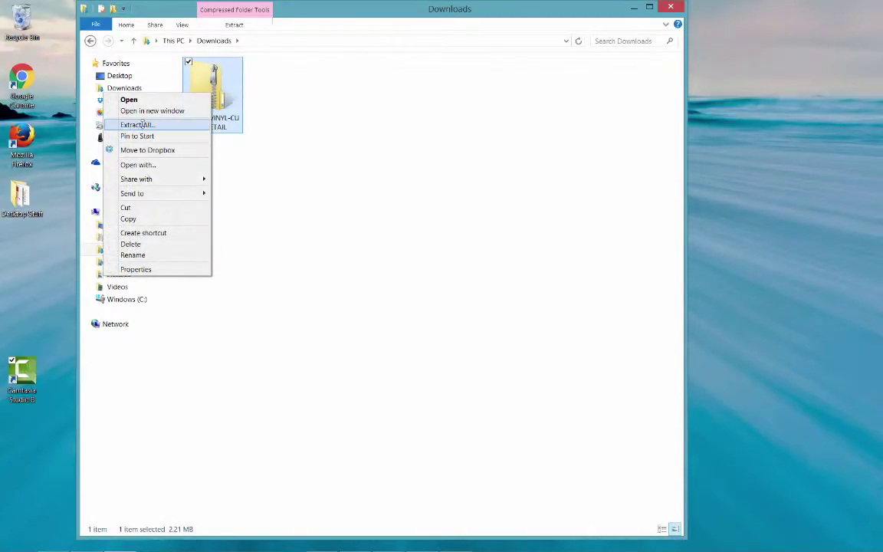
{"action": "left_click", "coordinate": [138, 124]}
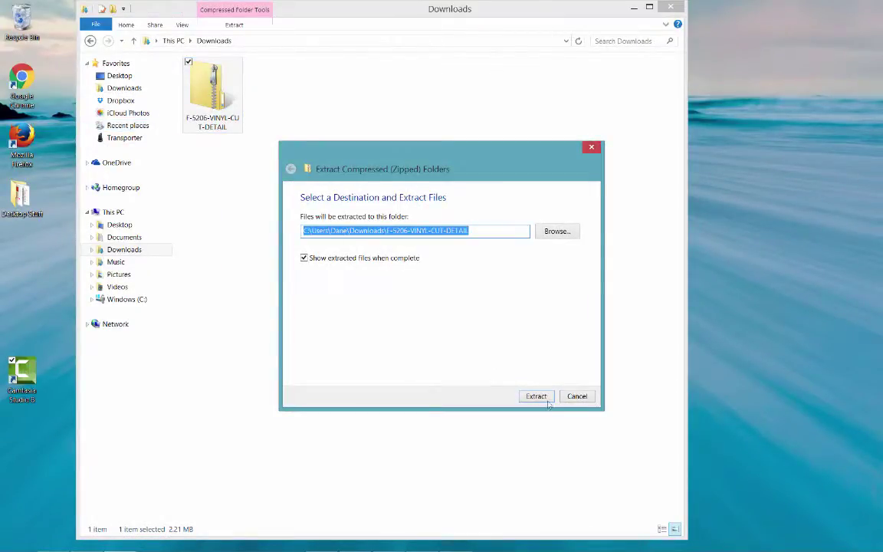
{"action": "left_click", "coordinate": [537, 396]}
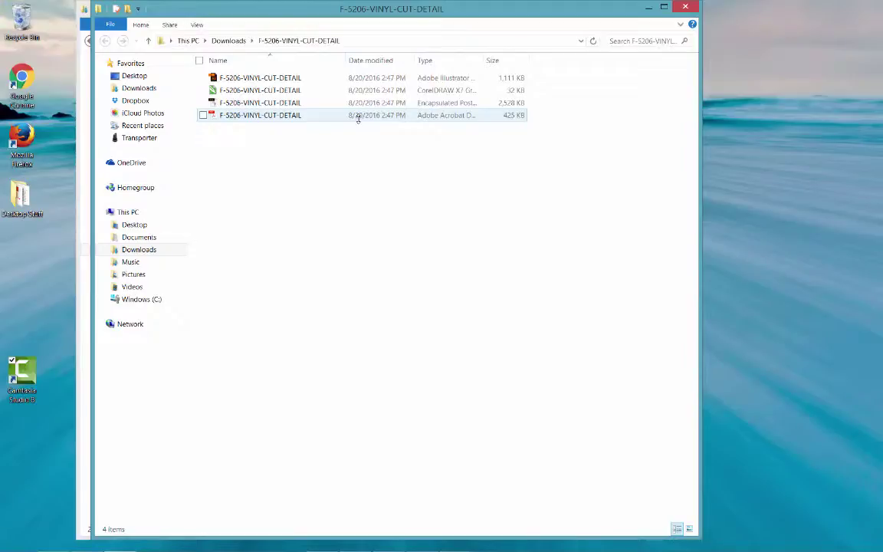
{"action": "left_click", "coordinate": [683, 7]}
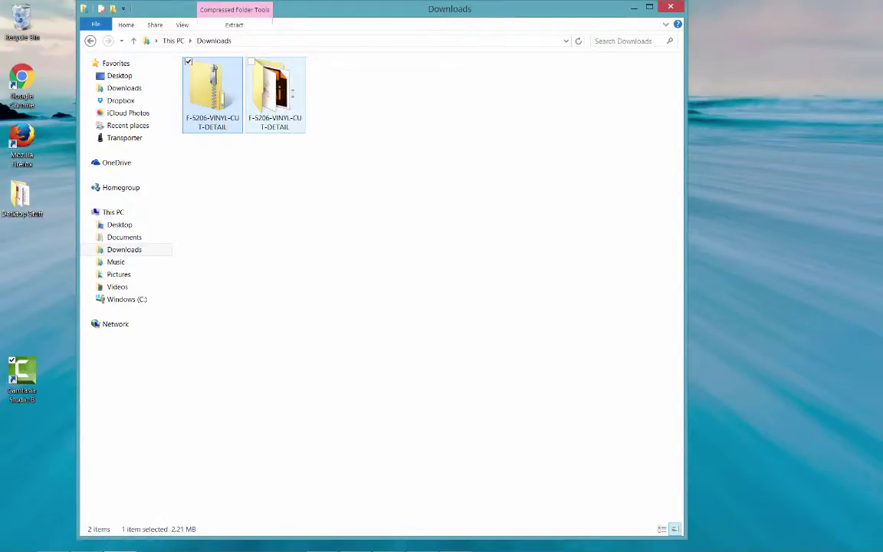
{"action": "double_click", "coordinate": [263, 91]}
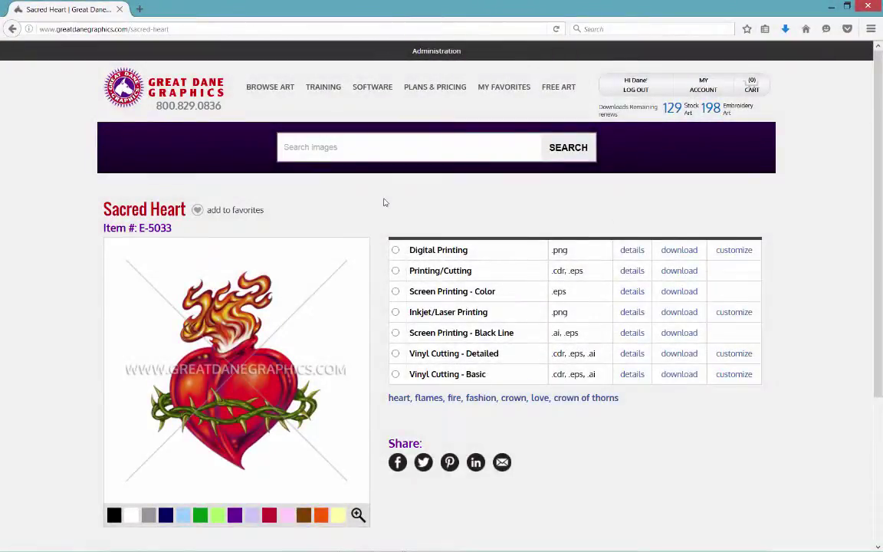
Download the Digital Printing version of the Sacred Heart artwork, choosing to save E-5033-DIGITAL.zip instead of opening it
{"action": "left_click", "coordinate": [678, 252]}
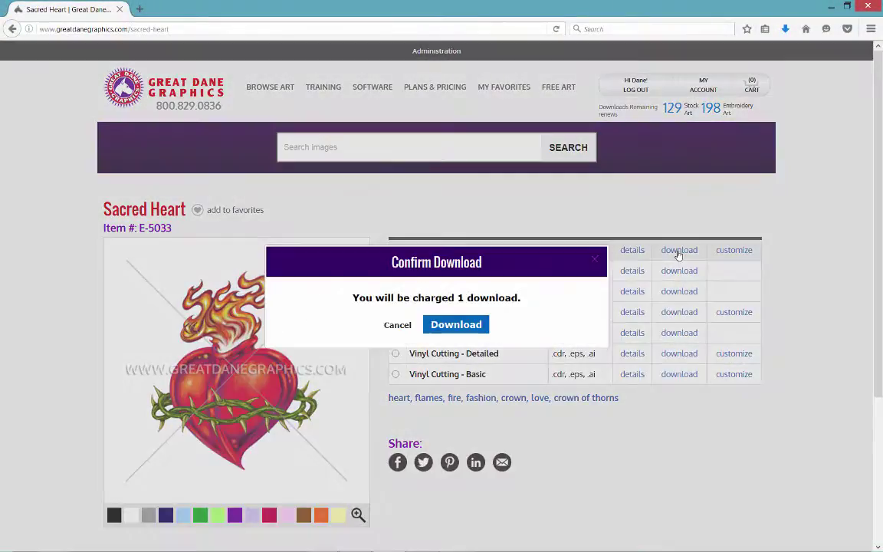
{"action": "left_click", "coordinate": [455, 325]}
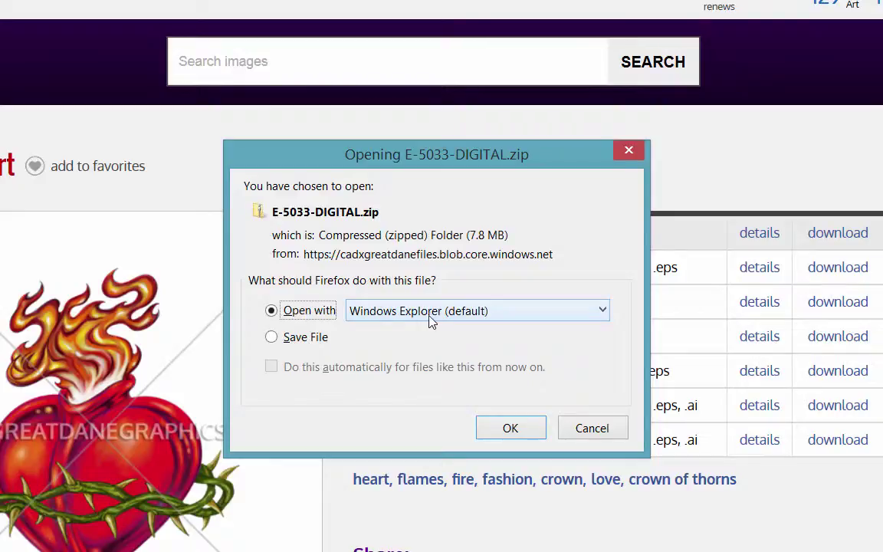
{"action": "left_click", "coordinate": [272, 338]}
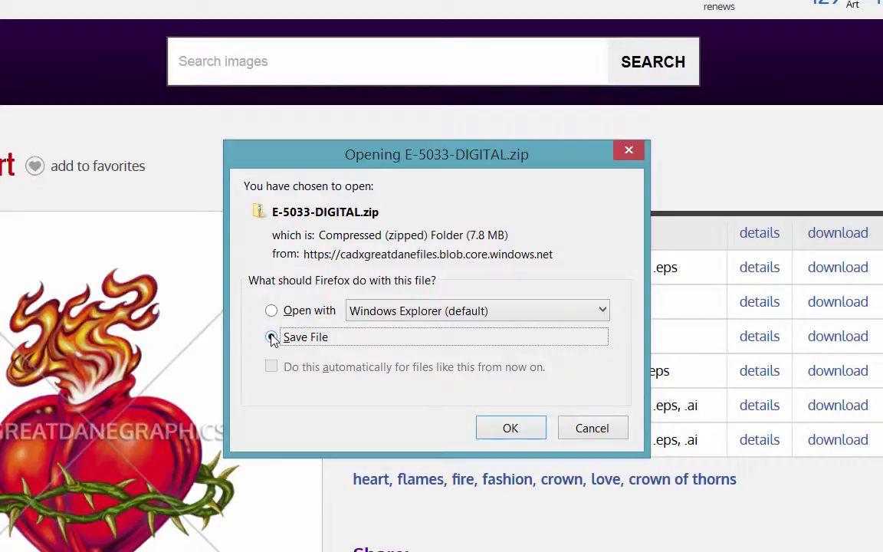
{"action": "left_click", "coordinate": [500, 426]}
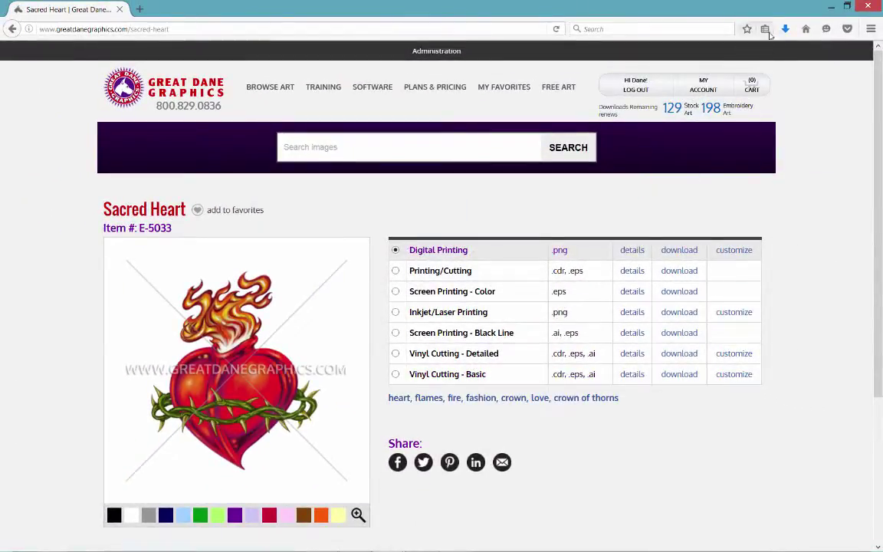
Minimize the browser and open Downloads in File Explorer to find the saved Sacred Heart zip
{"action": "left_click", "coordinate": [832, 7]}
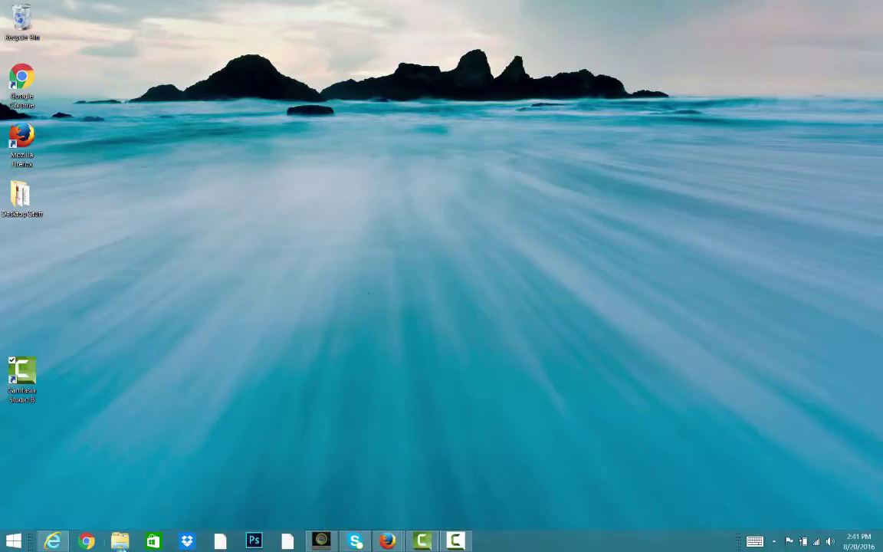
{"action": "left_click", "coordinate": [123, 541]}
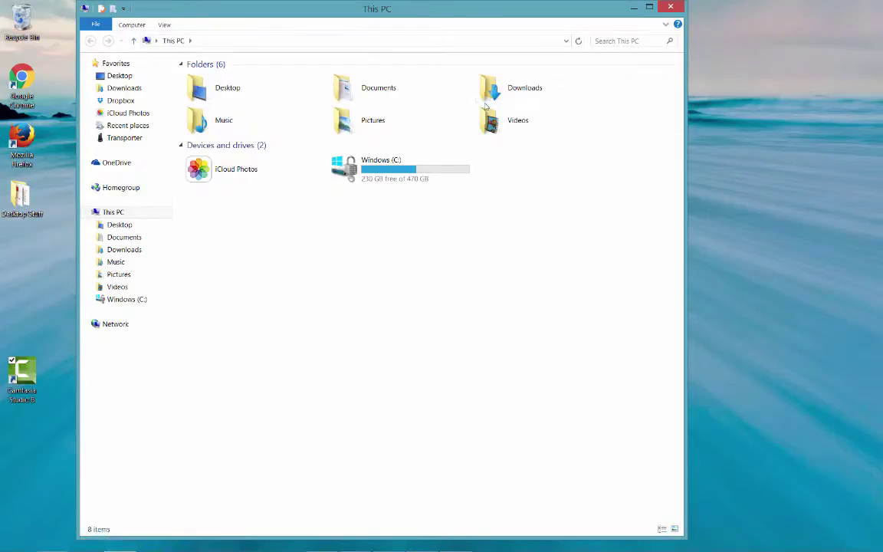
{"action": "left_click", "coordinate": [493, 90]}
{"action": "double_click", "coordinate": [493, 90]}
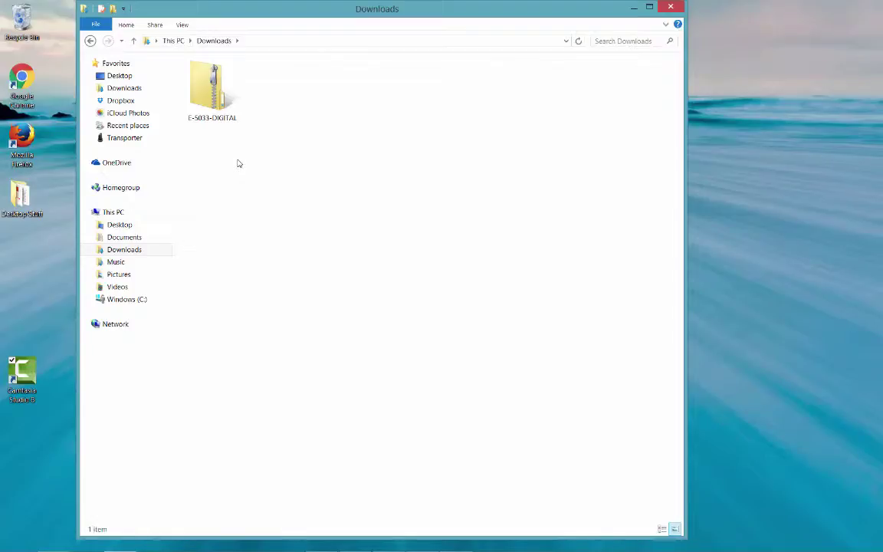
Extract the E-5033-DIGITAL zip within Downloads, close the results window, and open the unzipped folder
{"action": "right_click", "coordinate": [195, 82]}
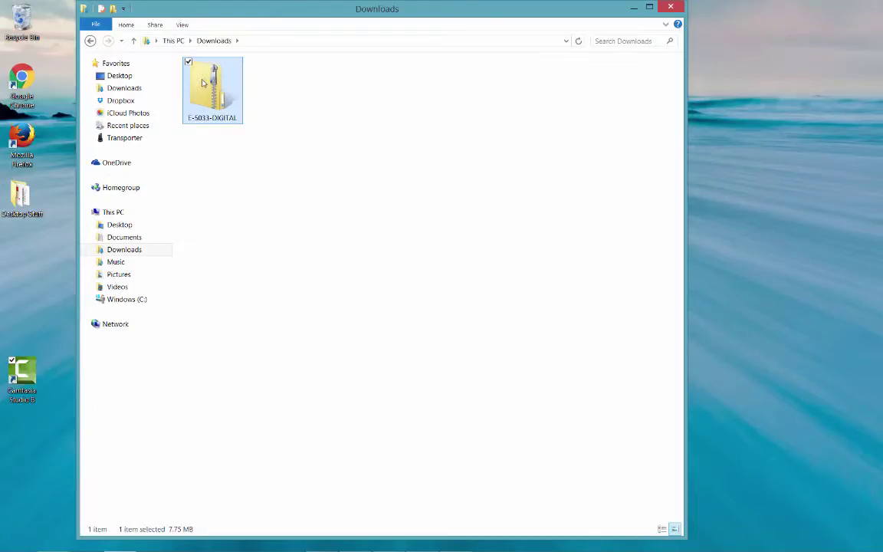
{"action": "left_click", "coordinate": [122, 112]}
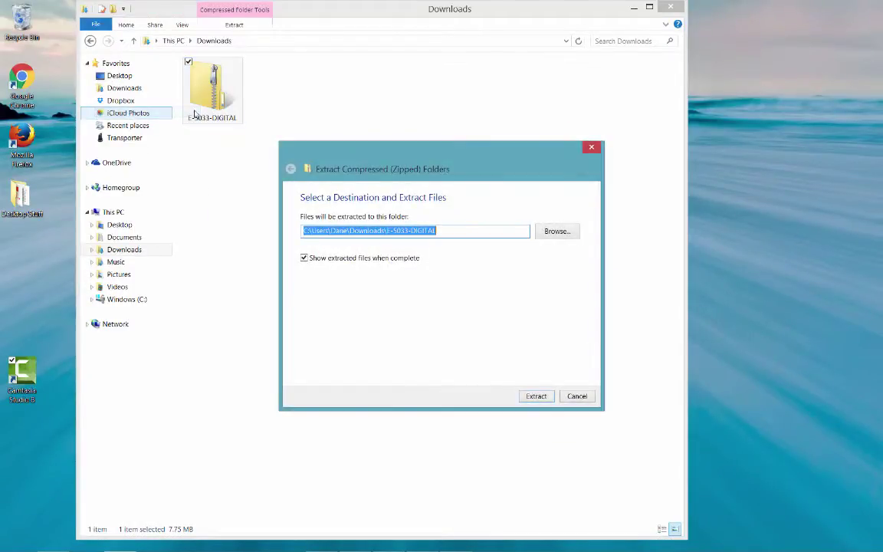
{"action": "left_click", "coordinate": [537, 396]}
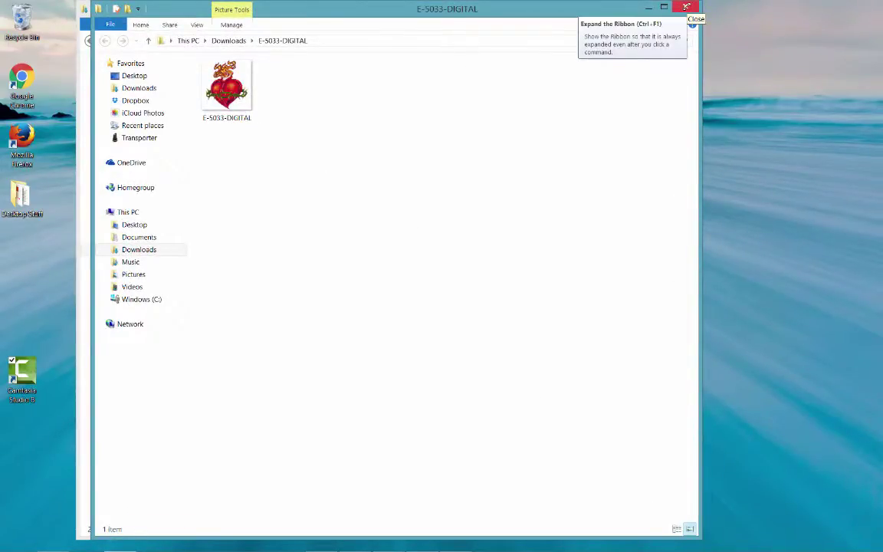
{"action": "left_click", "coordinate": [686, 7]}
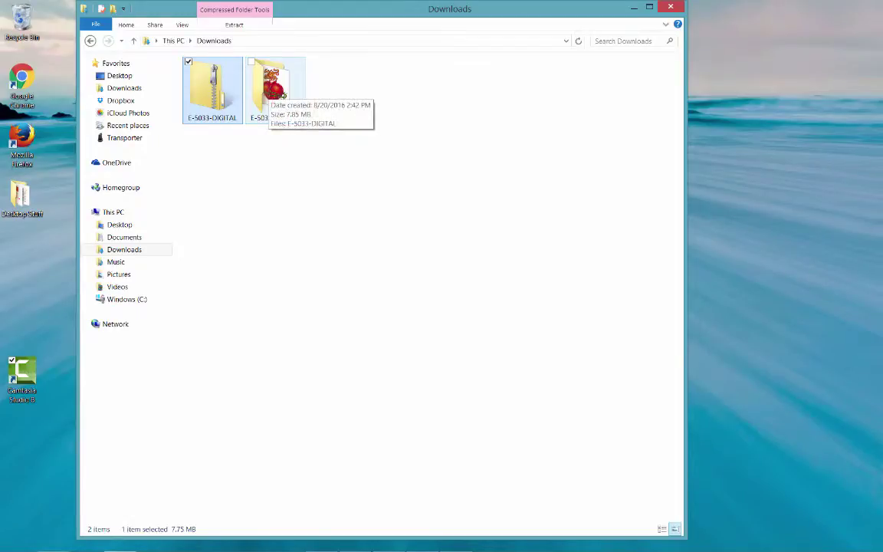
{"action": "double_click", "coordinate": [272, 88]}
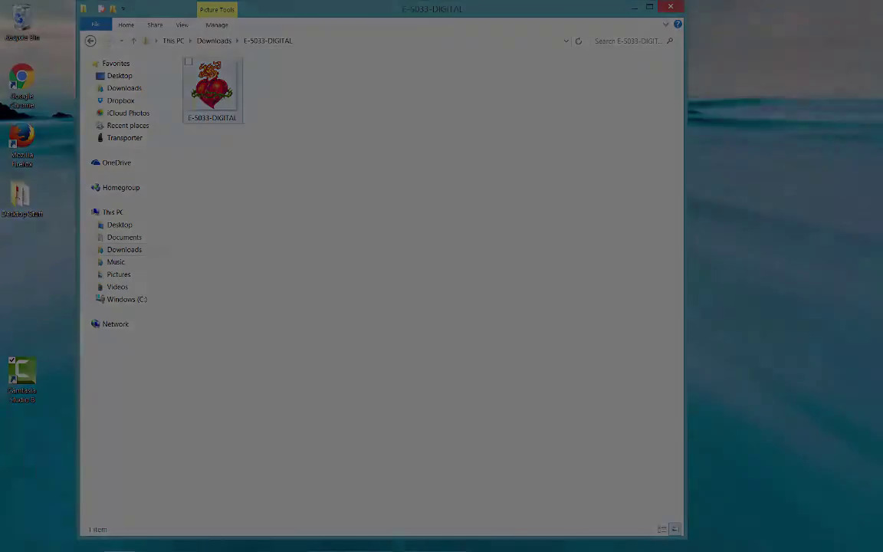